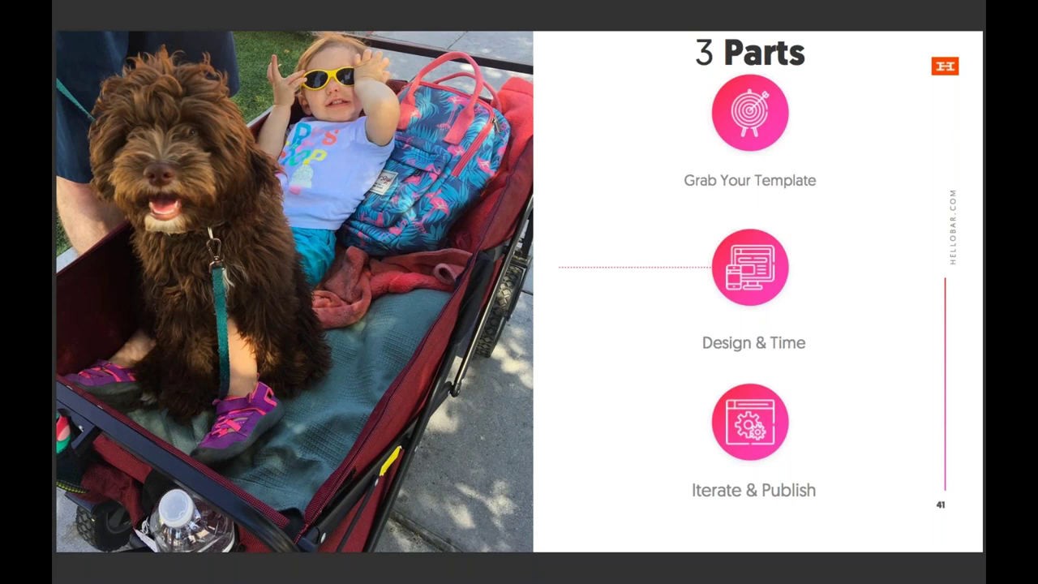
Step: Leave the full-screen slides, switch to the Hello Bar dashboard in Chrome and start creating a new popup
key("Right")
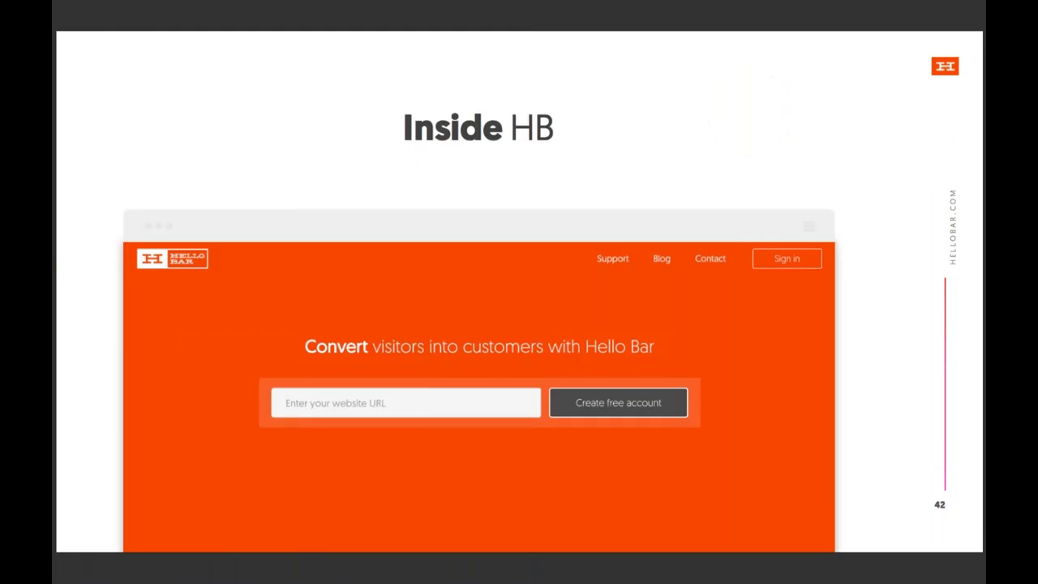
key("Escape")
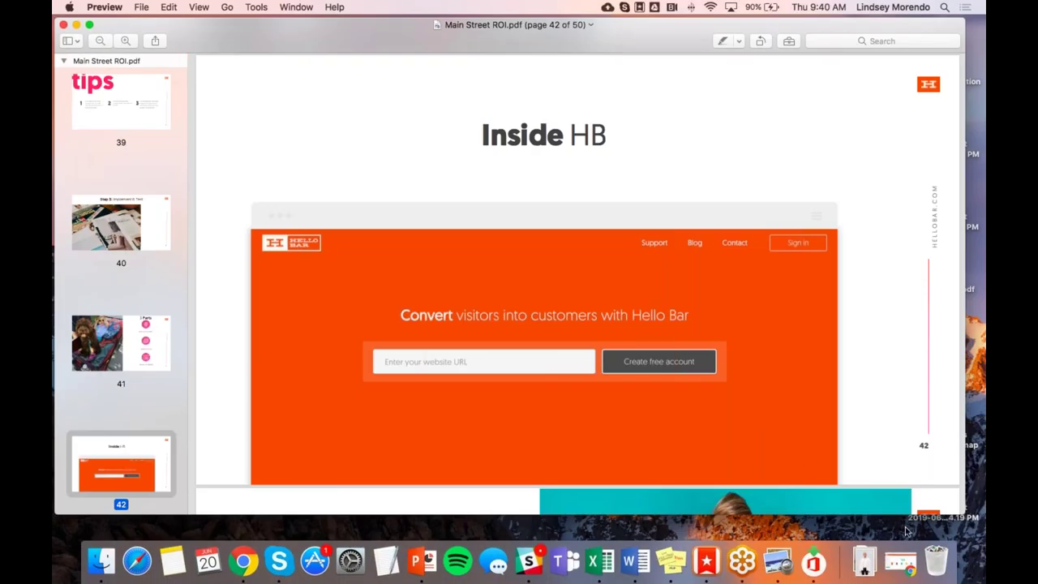
left_click(900, 559)
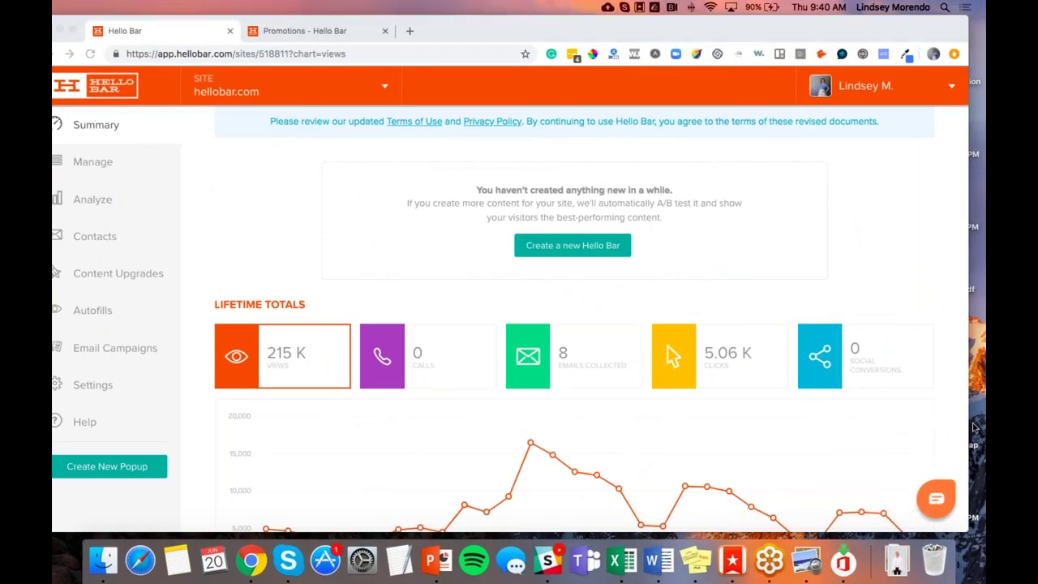
left_click(81, 466)
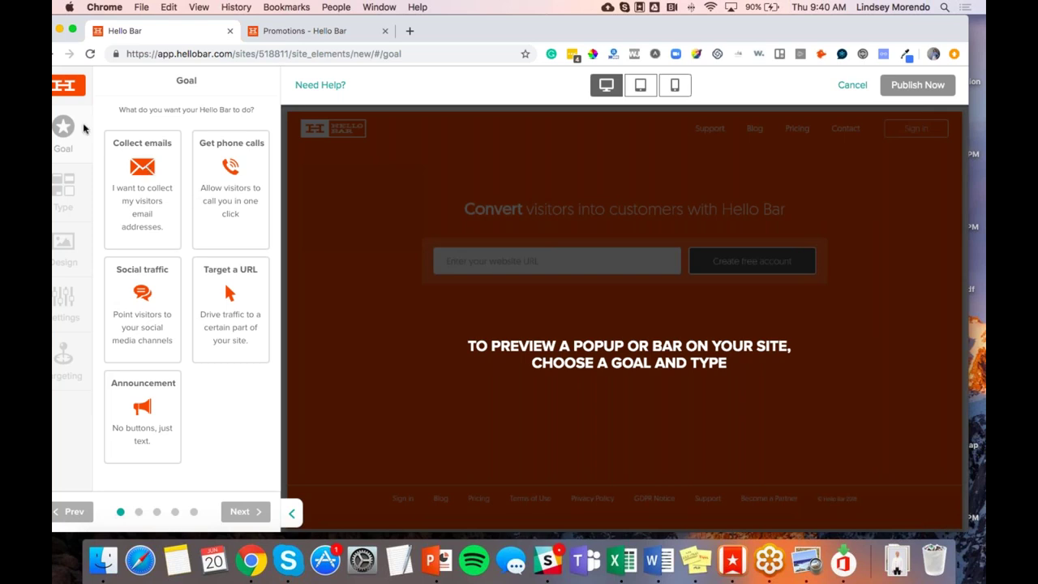
Step: Preview the Collect emails, Get phone calls, Social traffic, Target a URL and Announcement goals in turn
left_click(150, 194)
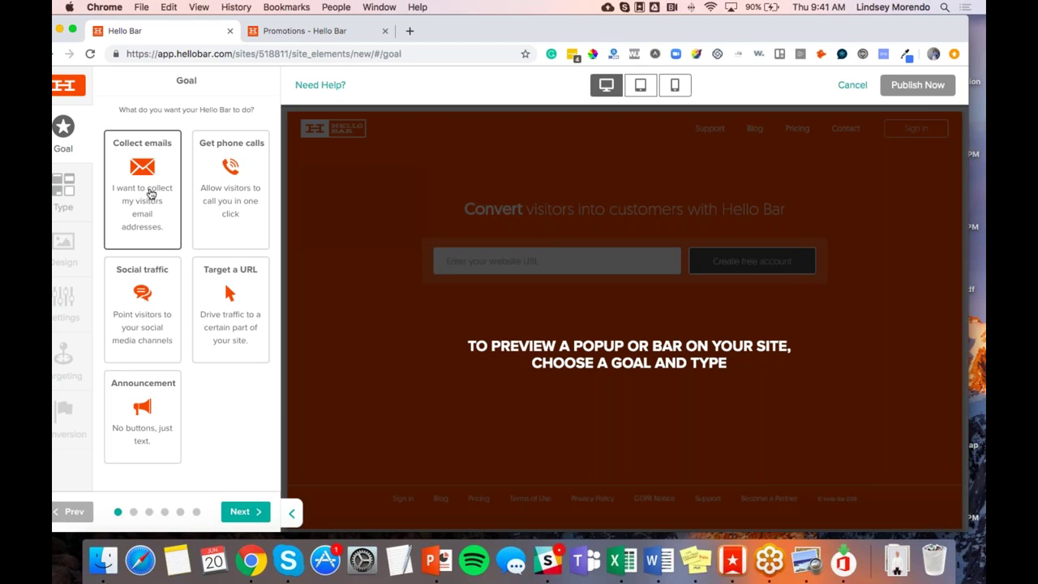
left_click(197, 191)
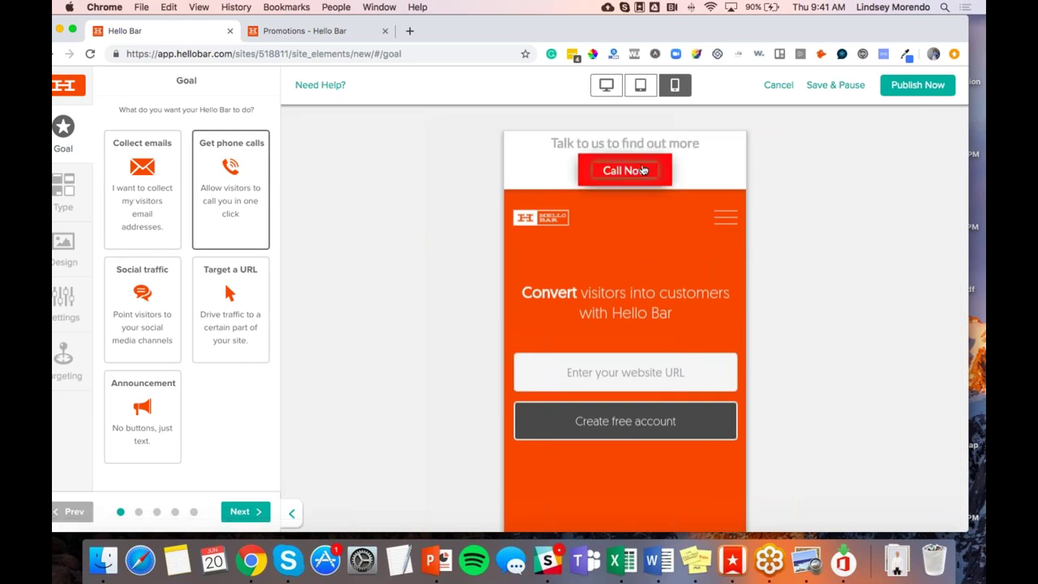
left_click(169, 285)
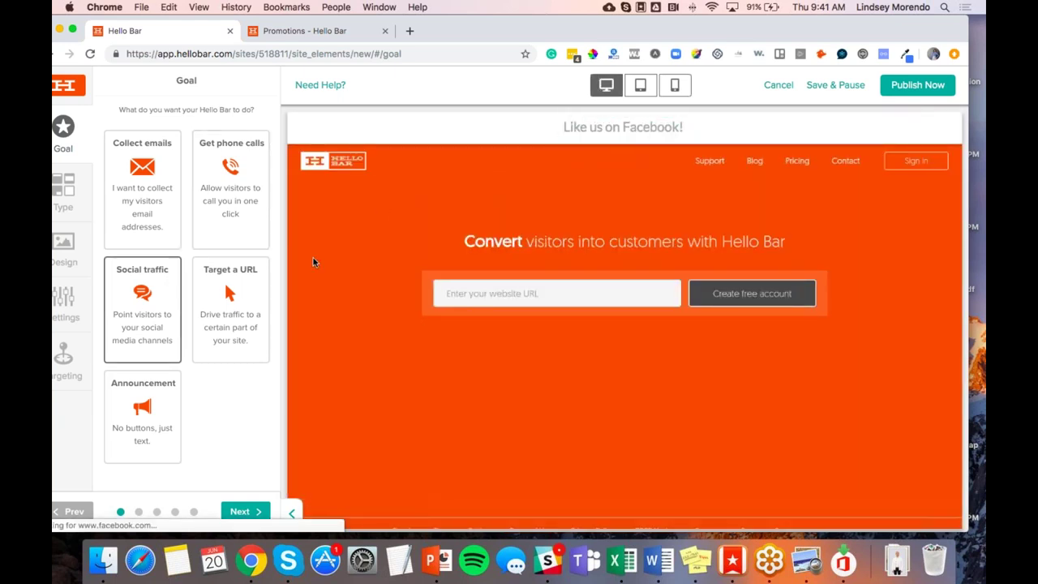
left_click(230, 300)
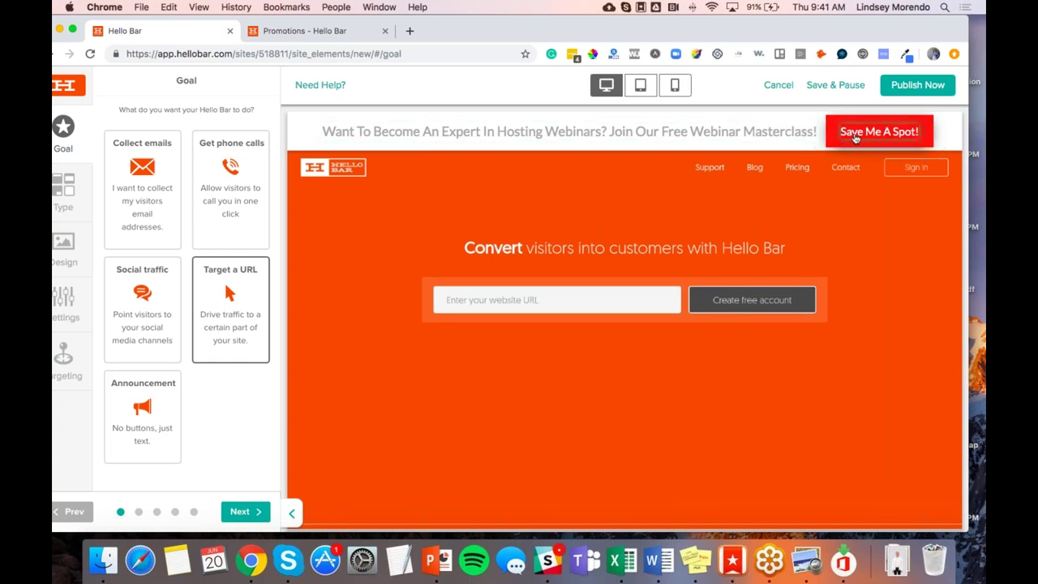
left_click(161, 390)
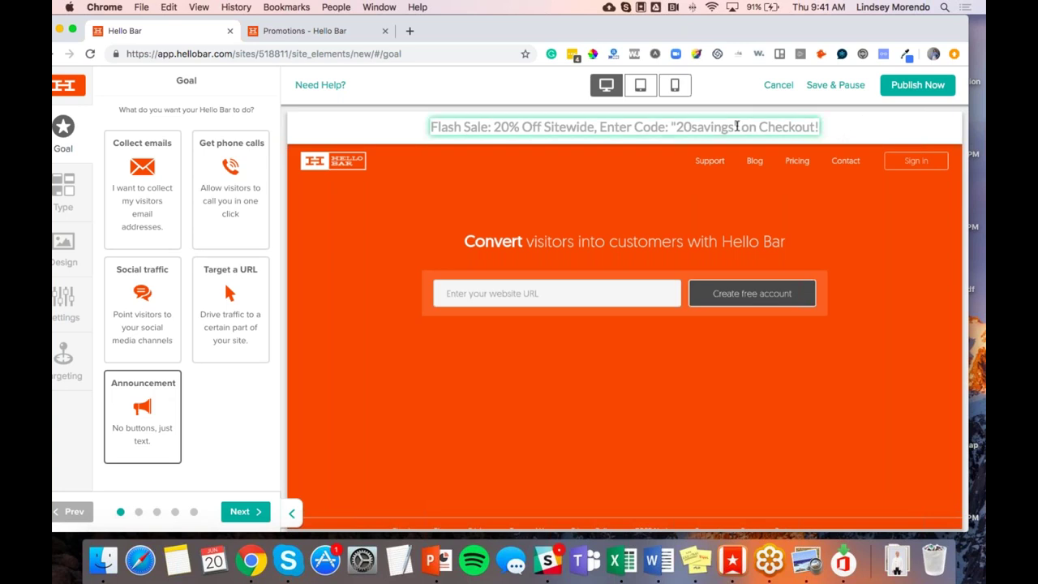
Step: Examine the font size and color formatting options for the announcement bar's text
left_click(703, 128)
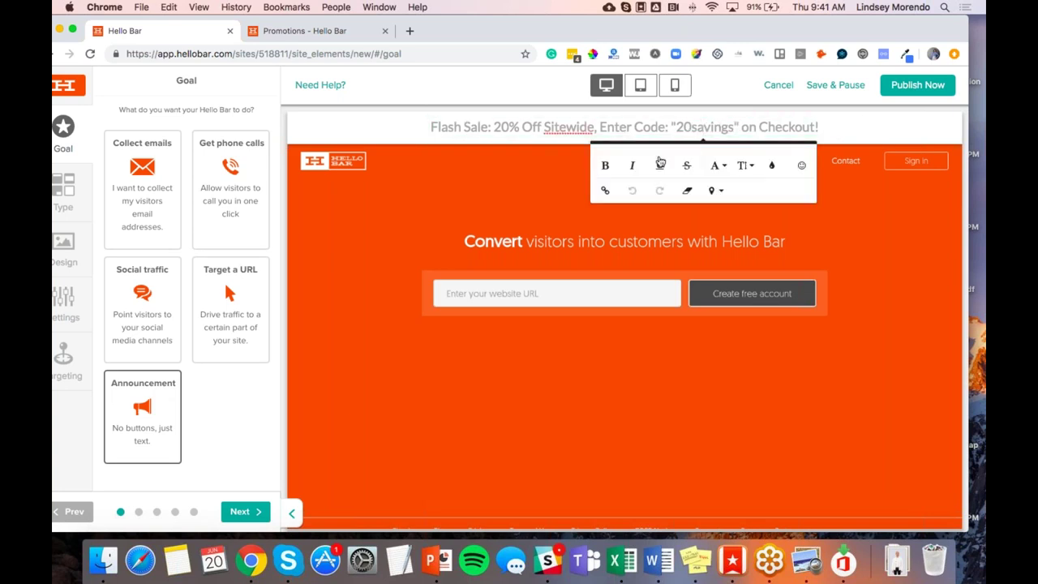
left_click(746, 167)
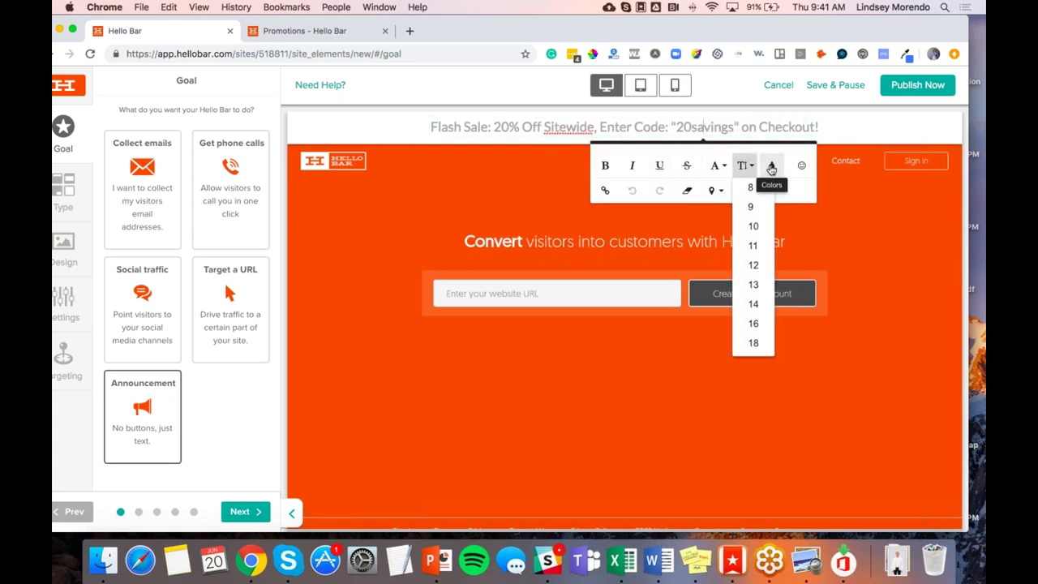
left_click(771, 165)
left_click(633, 130)
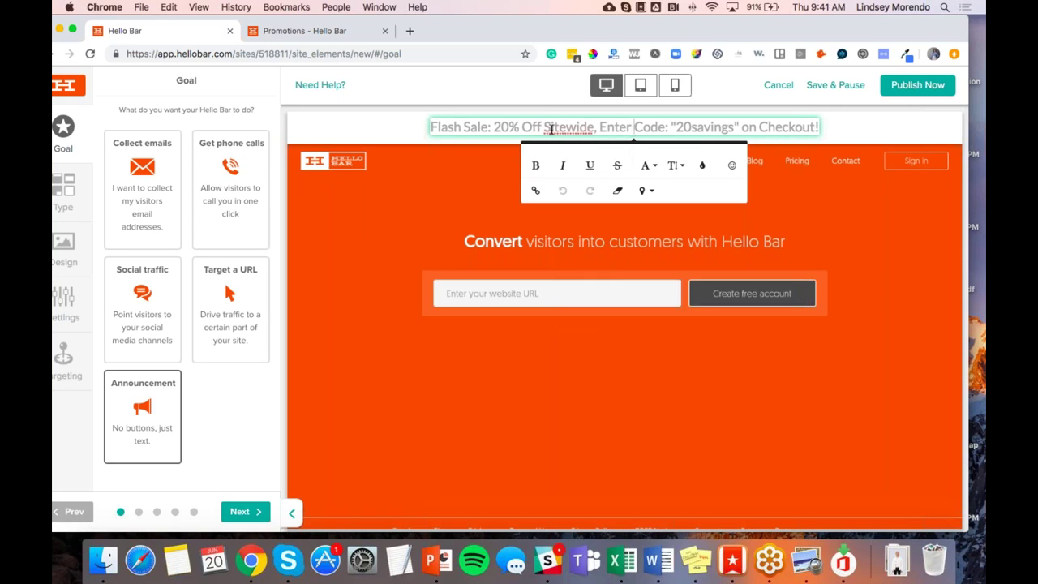
Step: Set the goal to Collect emails and continue to the choice of Hello Bar type
left_click(154, 194)
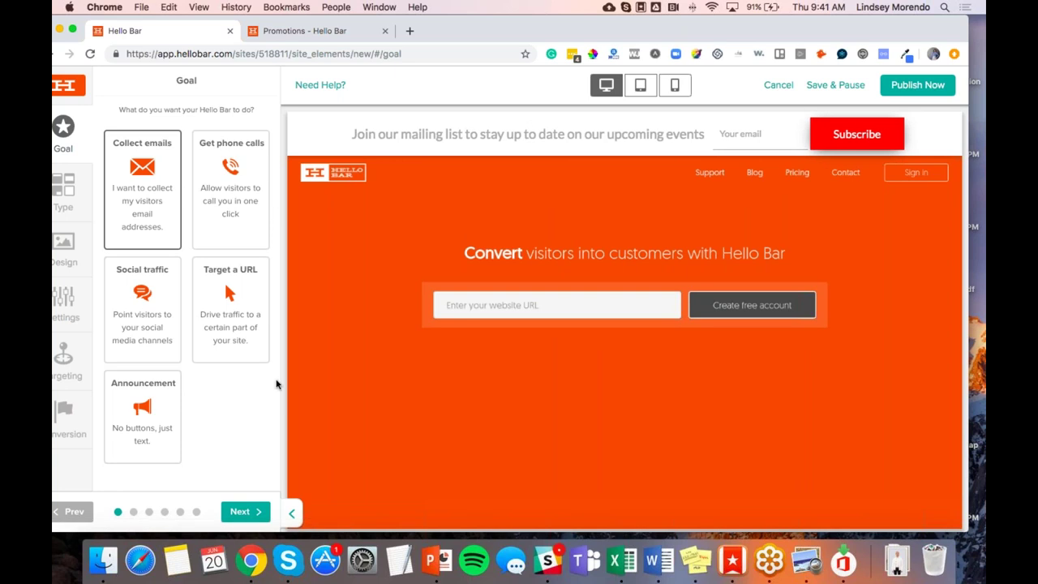
left_click(241, 519)
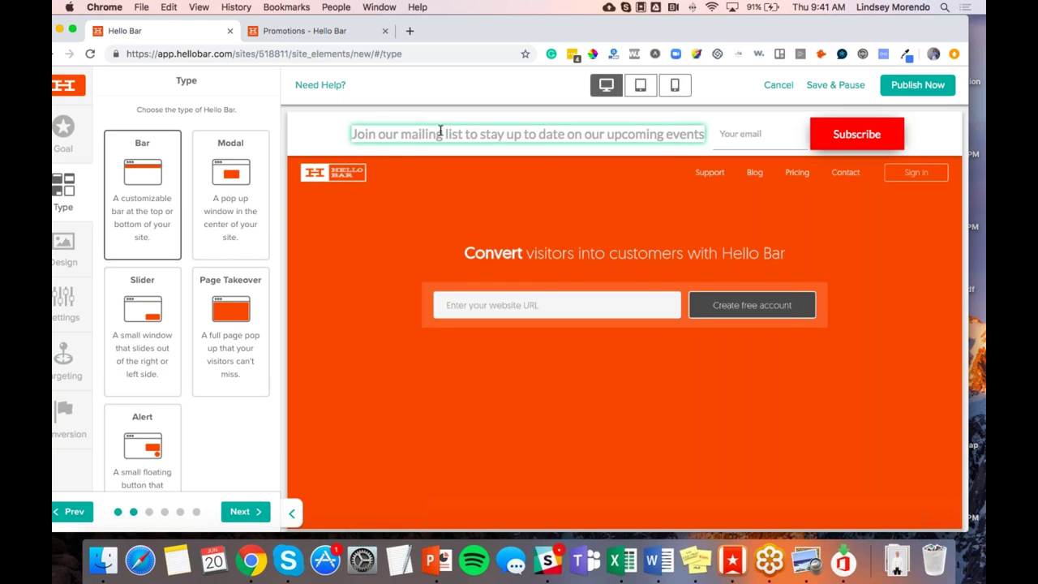
Step: Preview the Modal, Slider, Page Takeover and Alert types, including the takeover headline's formatting options and the alert bell
left_click(231, 203)
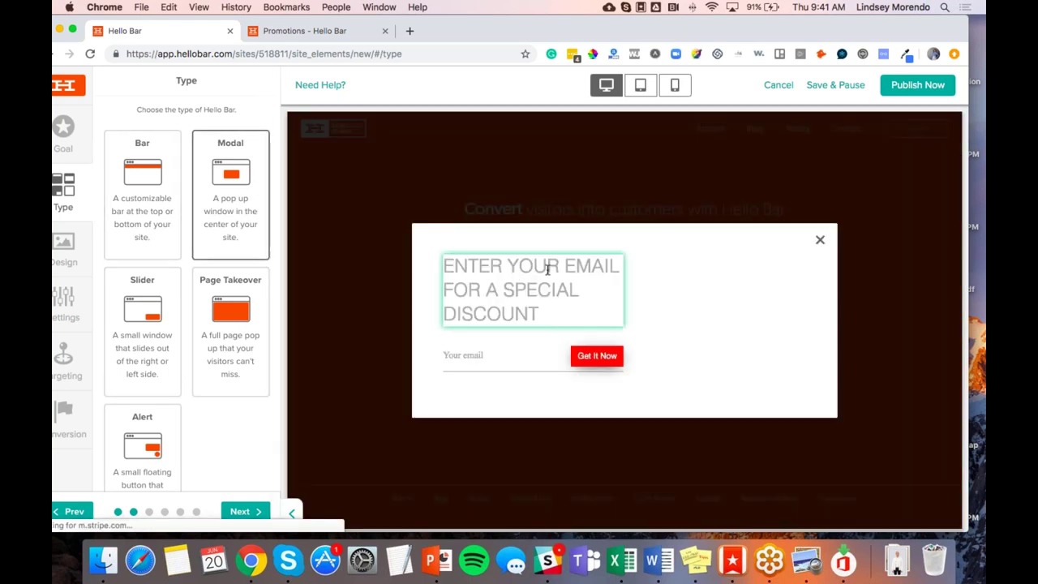
left_click(143, 335)
left_click(232, 338)
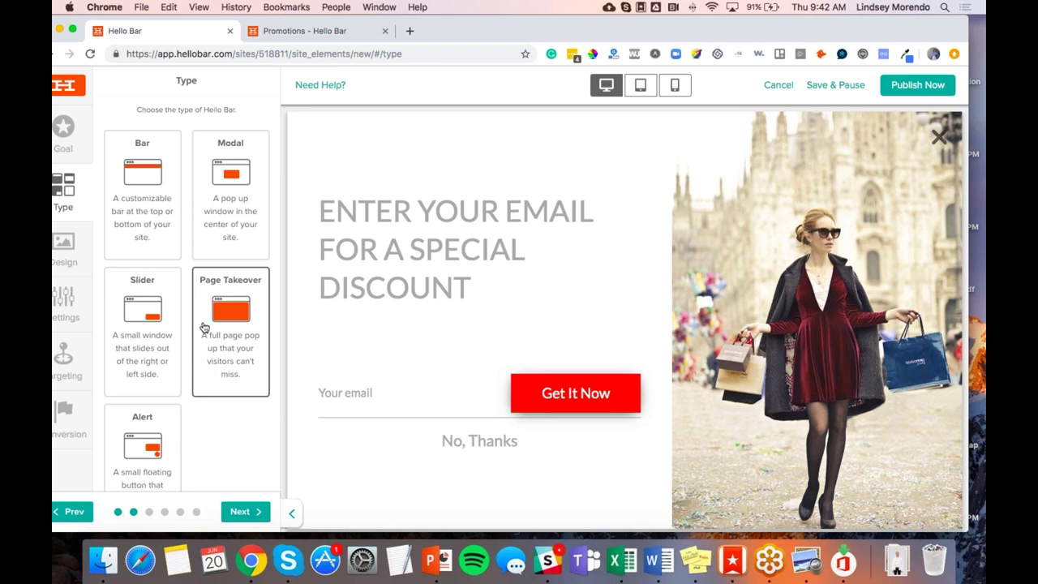
left_click(251, 179)
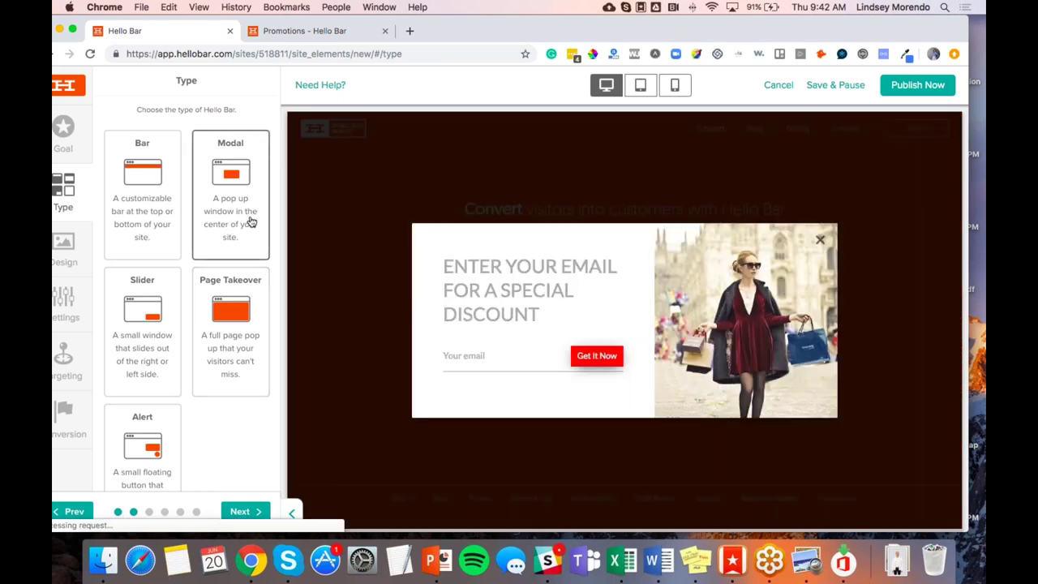
left_click(233, 311)
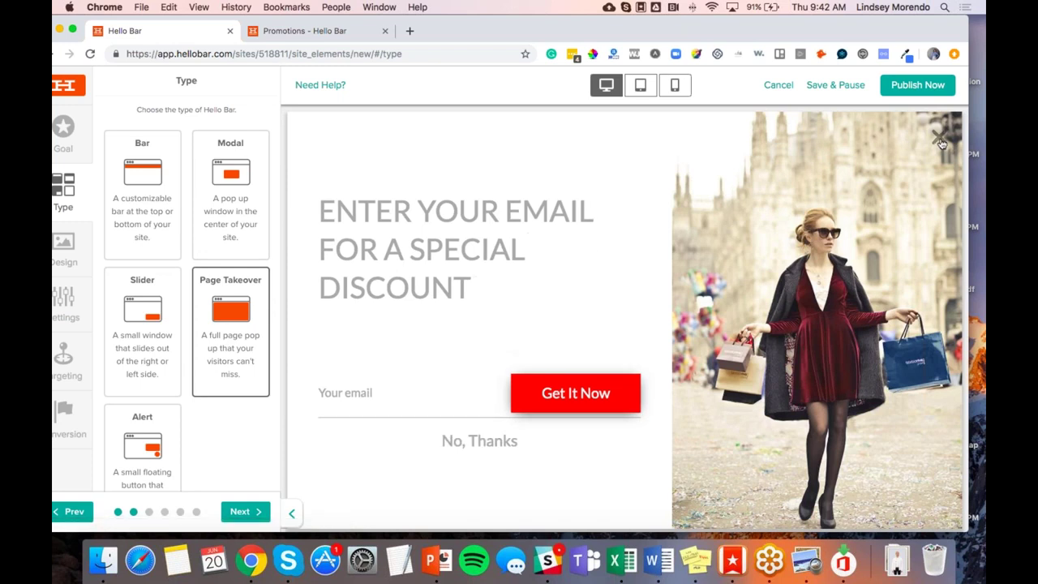
left_click(486, 266)
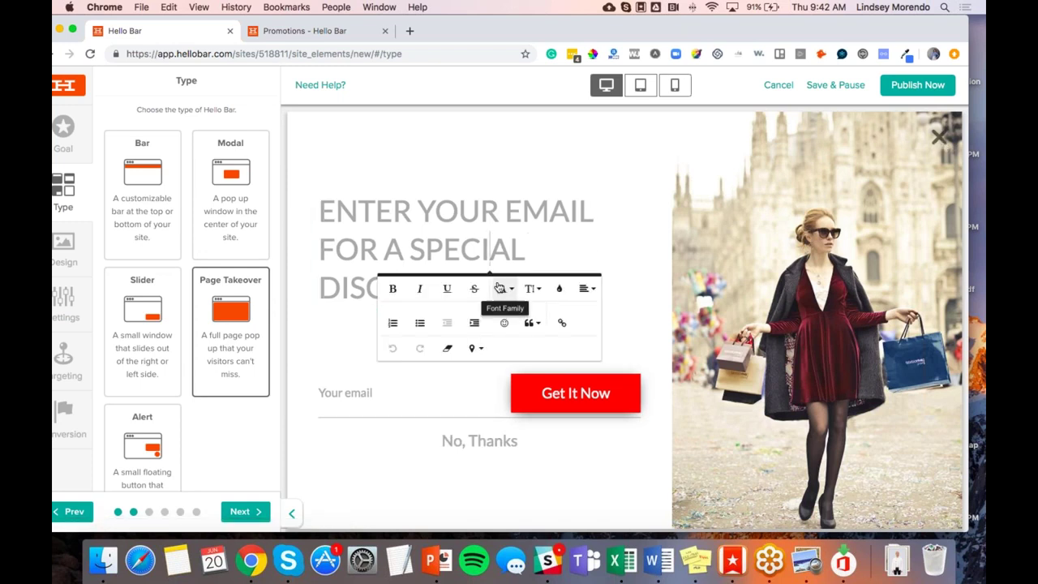
left_click(143, 442)
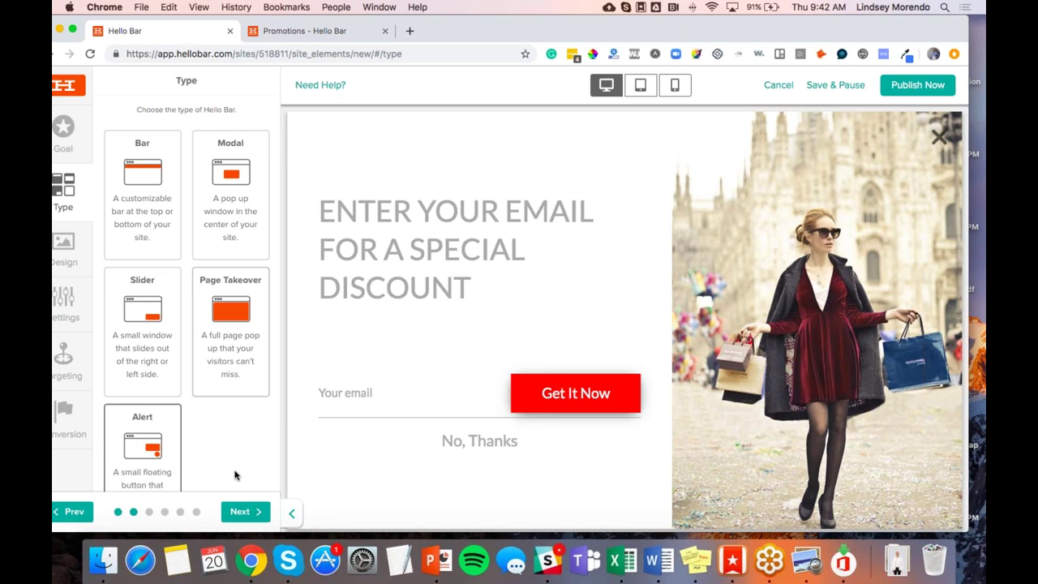
left_click(311, 489)
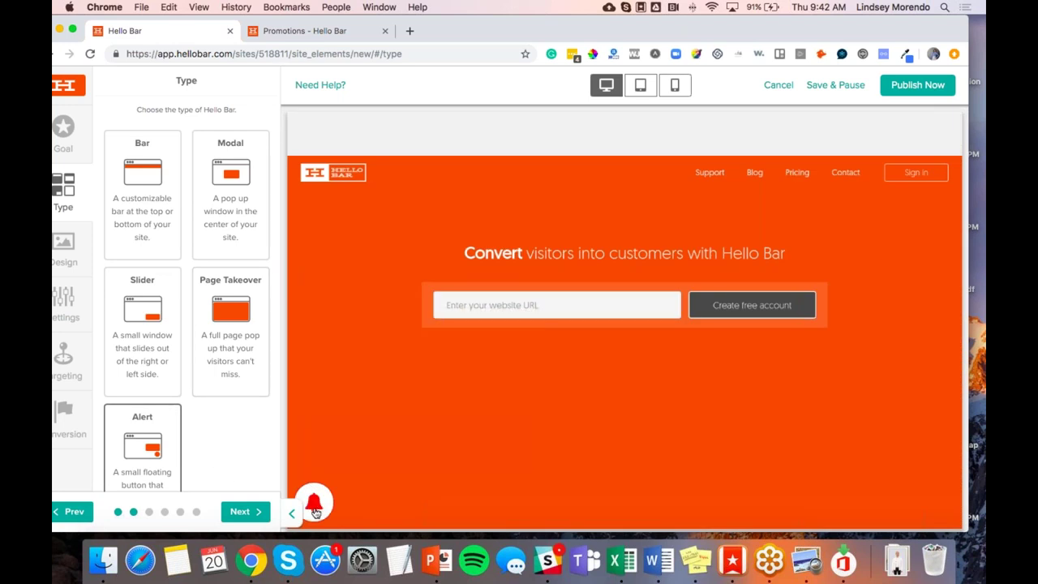
Step: Set the type to Page Takeover and continue to the design stage
left_click(228, 349)
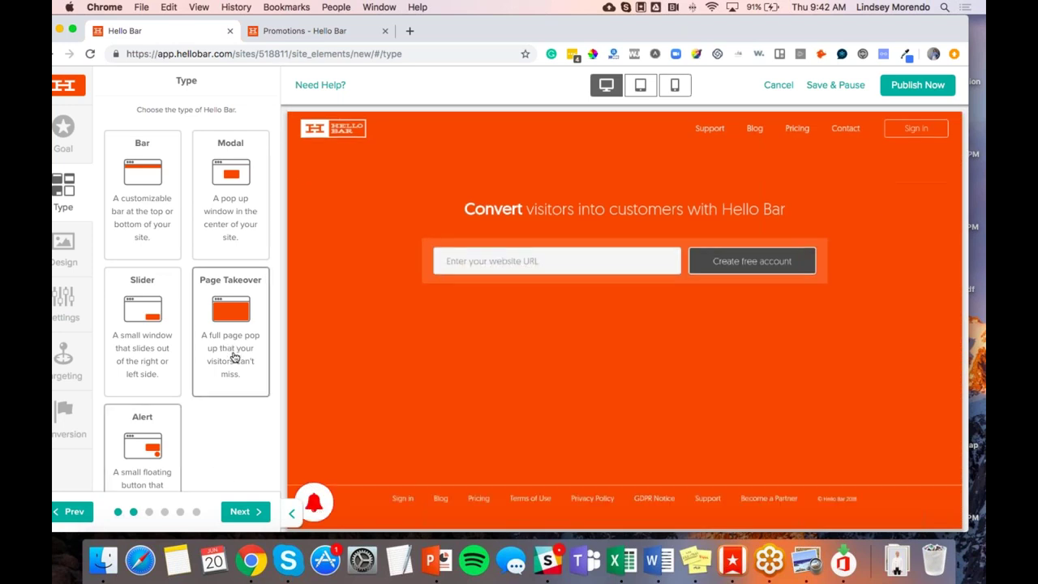
left_click(254, 511)
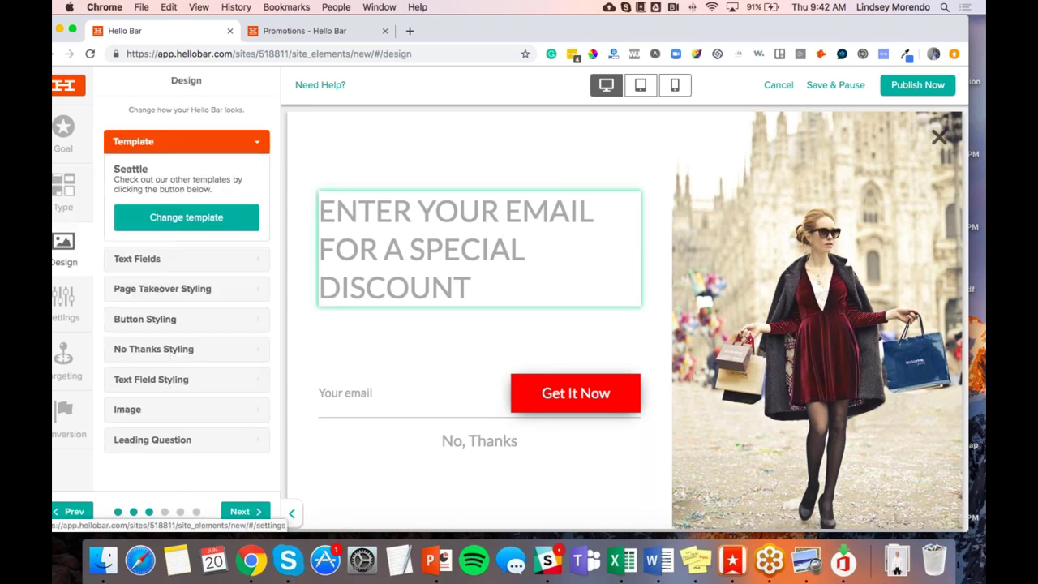
Step: Browse the takeover themes and change the popup's template to Amsterdam
left_click(225, 229)
scroll(535, 243, "down", 10)
scroll(534, 316, "up", 10)
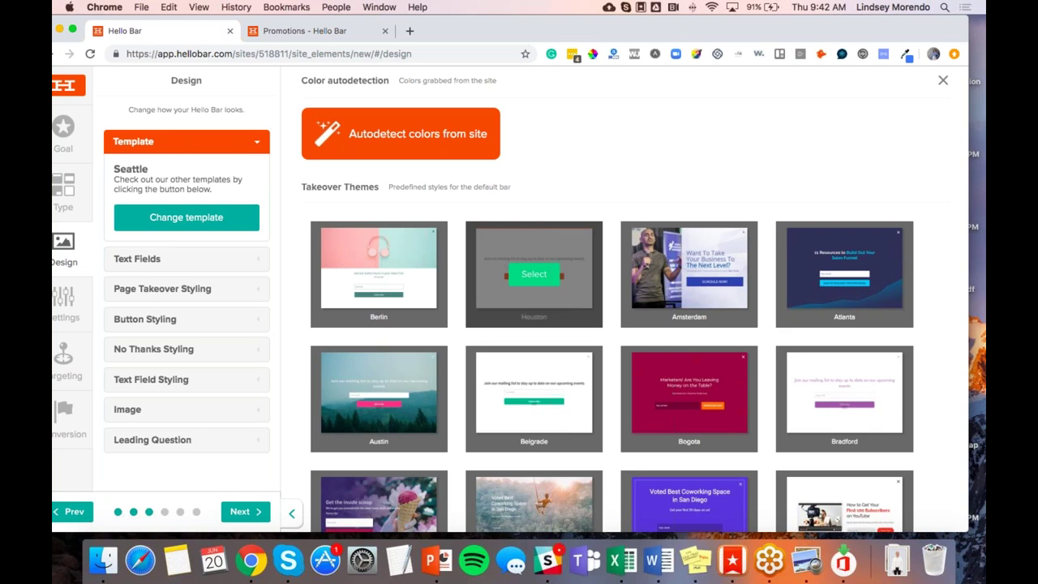
scroll(532, 409, "down", 3)
scroll(534, 267, "down", 2)
scroll(697, 244, "up", 6)
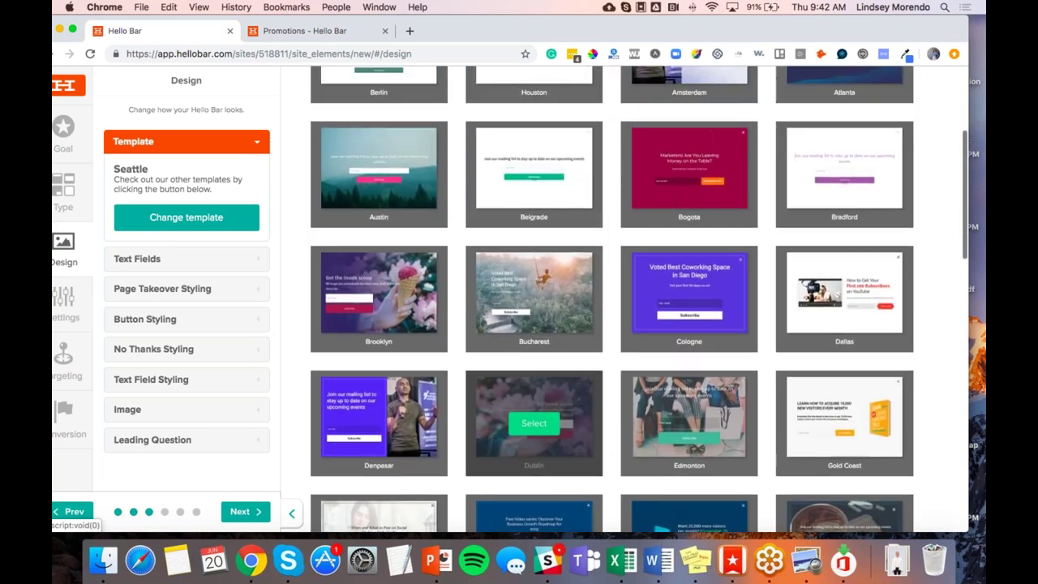
left_click(689, 210)
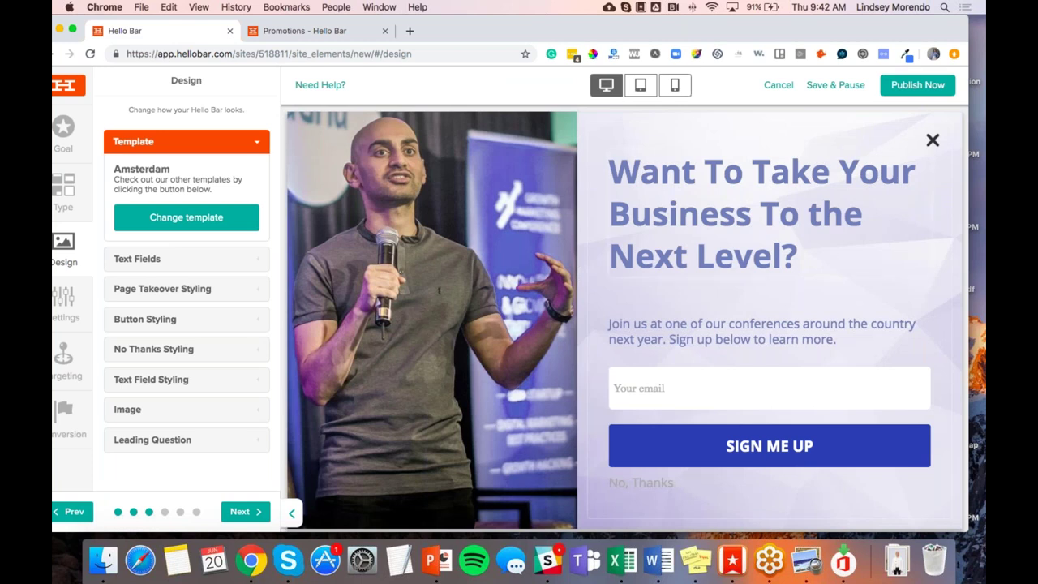
Step: Continue to the popup's settings and examine the available display timing options, from exit intent to time delays and scrolling
left_click(245, 512)
left_click(247, 230)
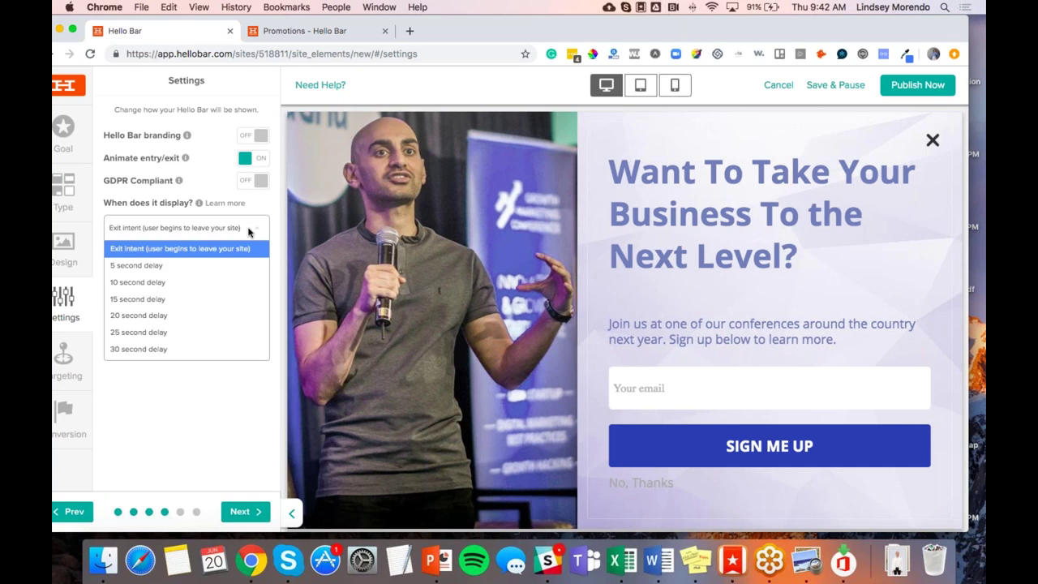
left_click(250, 54)
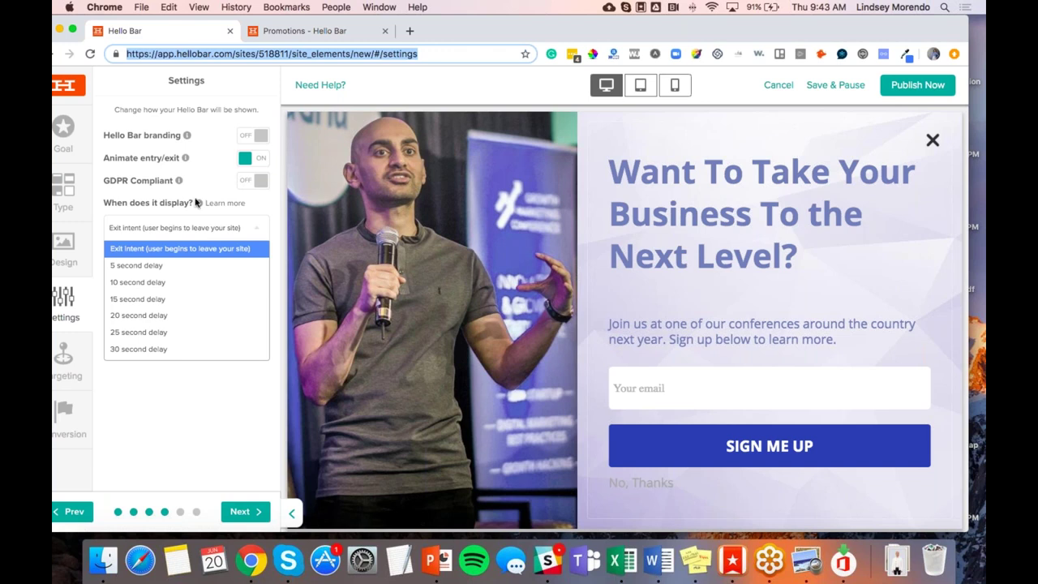
scroll(166, 300, "down", 2)
scroll(166, 300, "down", 3)
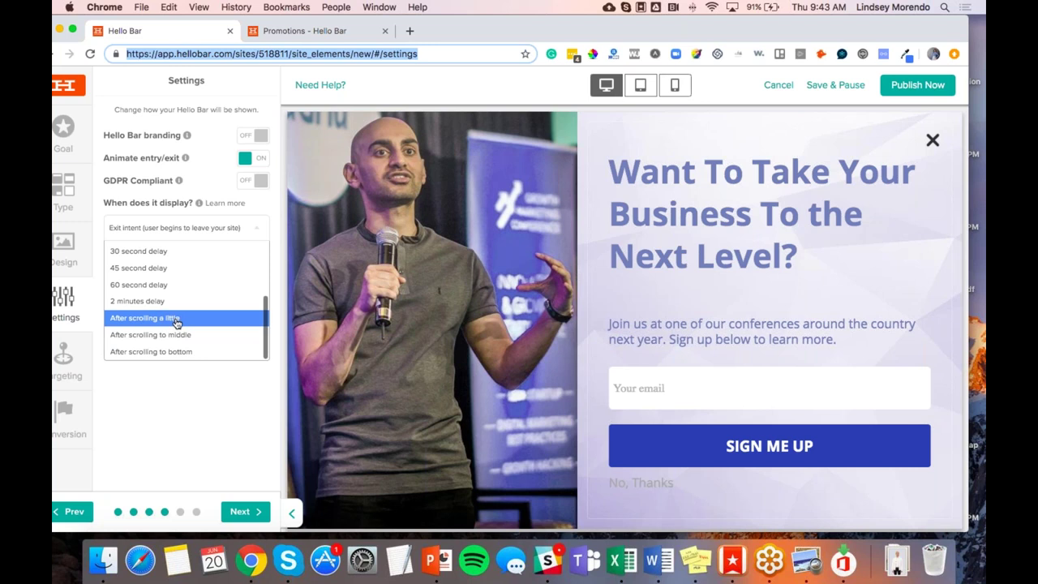
scroll(189, 285, "up", 5)
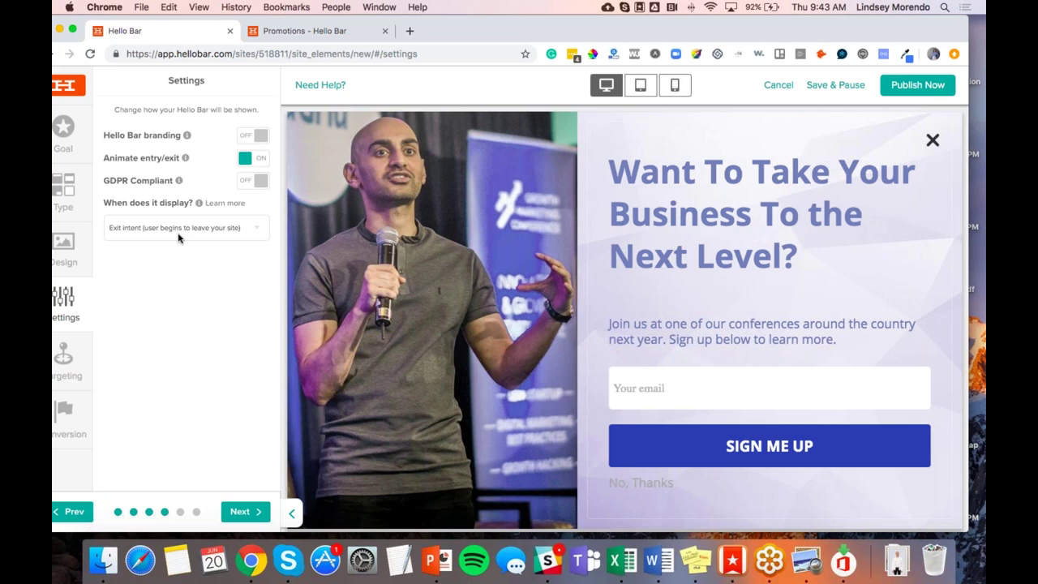
Step: Set the popup to display on exit intent, when the user begins to leave the site
left_click(180, 233)
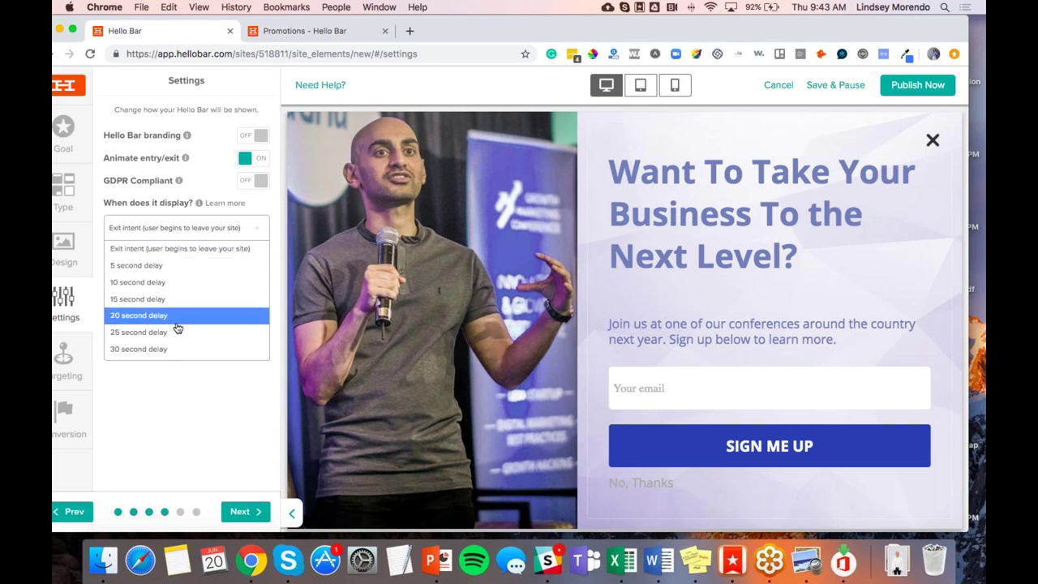
scroll(178, 328, "down", 2)
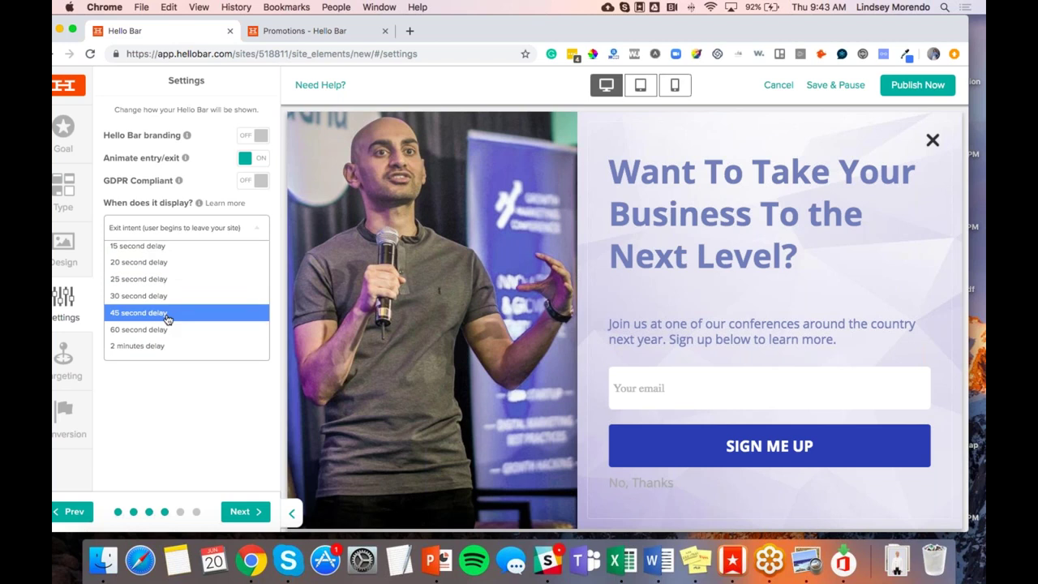
scroll(166, 312, "up", 3)
left_click(163, 252)
Step: Continue to the targeting stage, try a new custom rule with a URL Path condition, and discard the rule
left_click(240, 508)
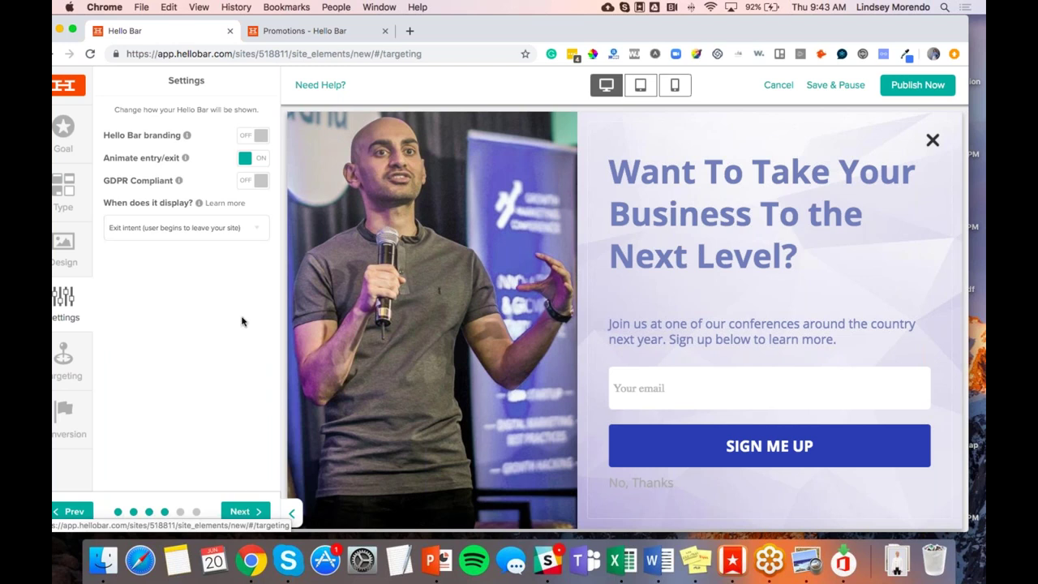
left_click(188, 191)
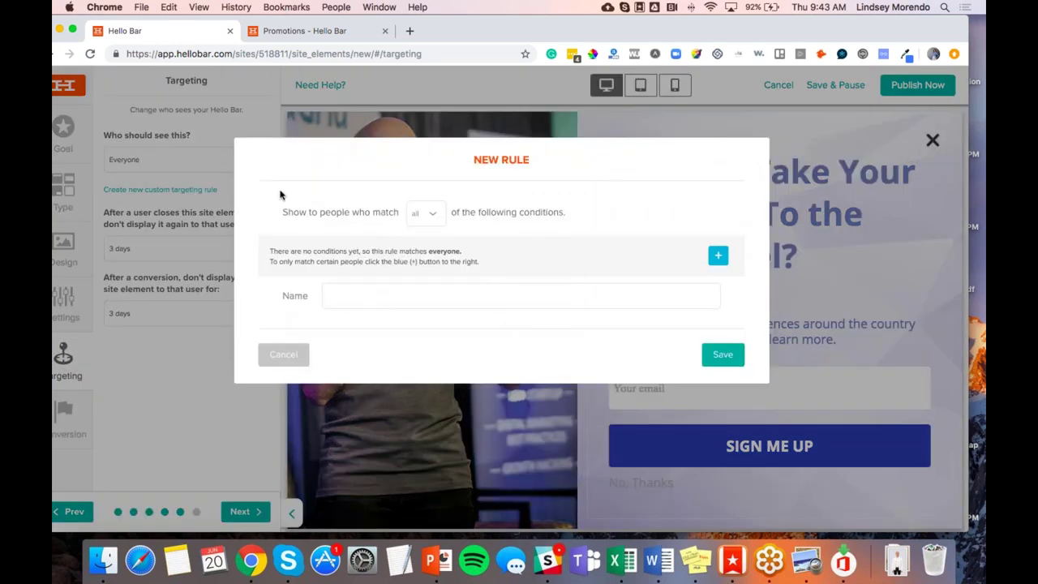
left_click(718, 256)
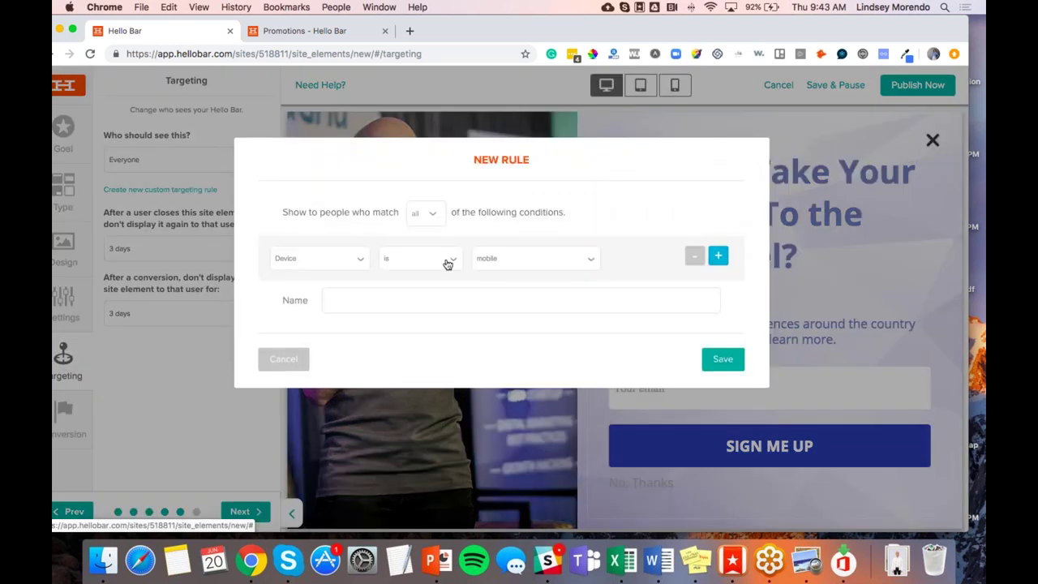
left_click(348, 263)
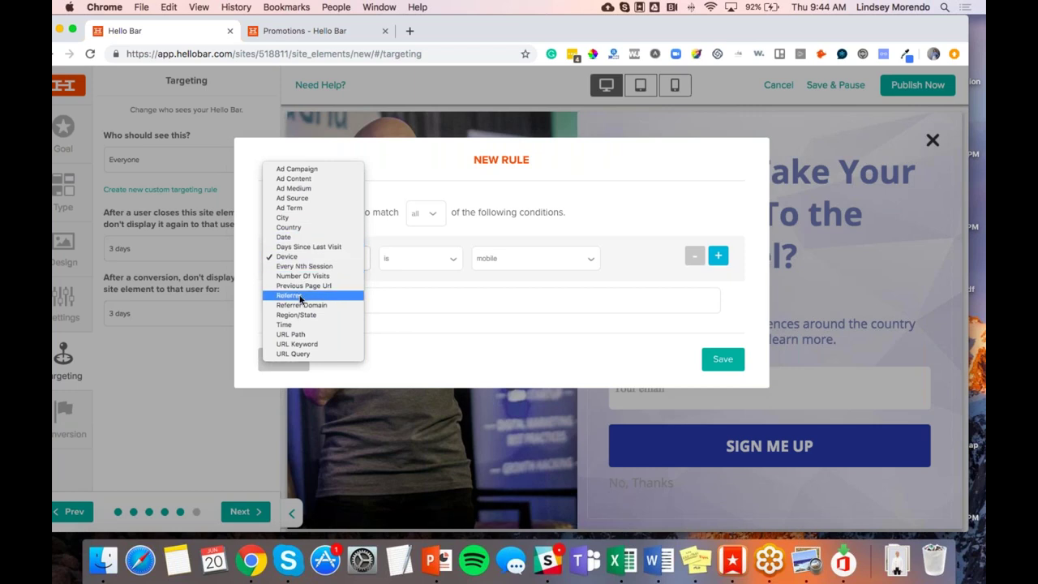
left_click(300, 335)
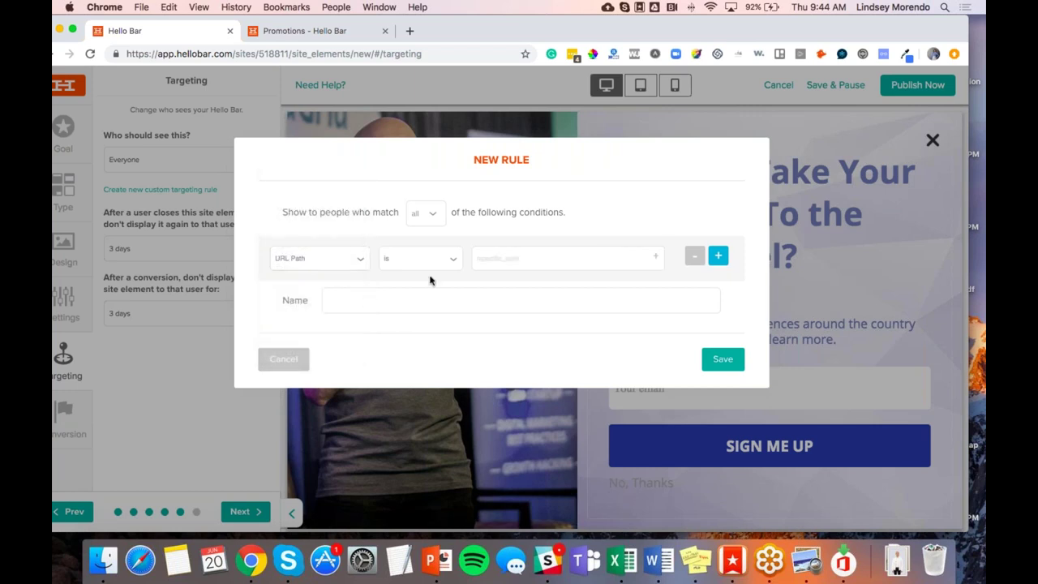
left_click(492, 254)
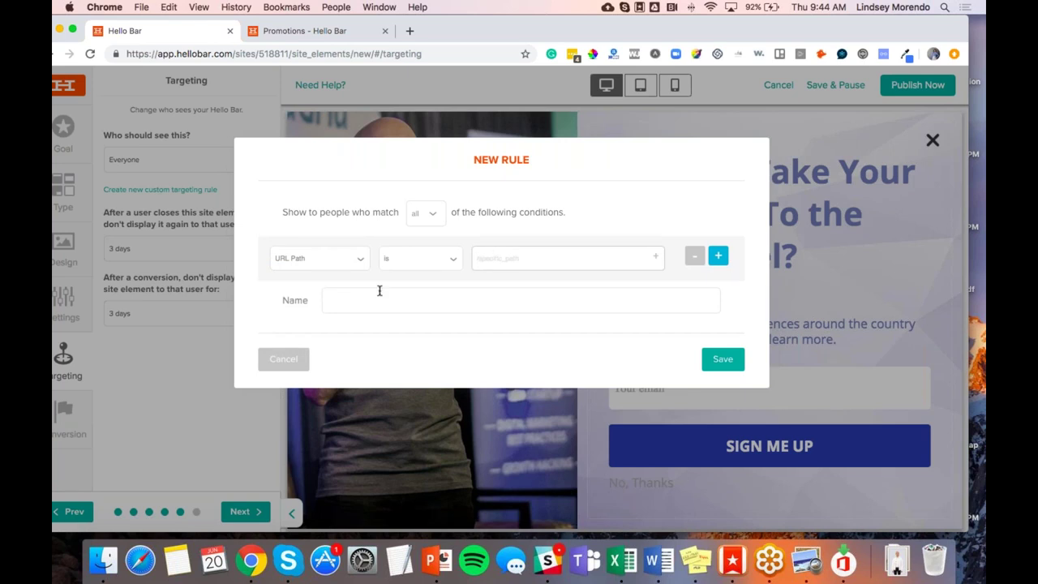
left_click(280, 359)
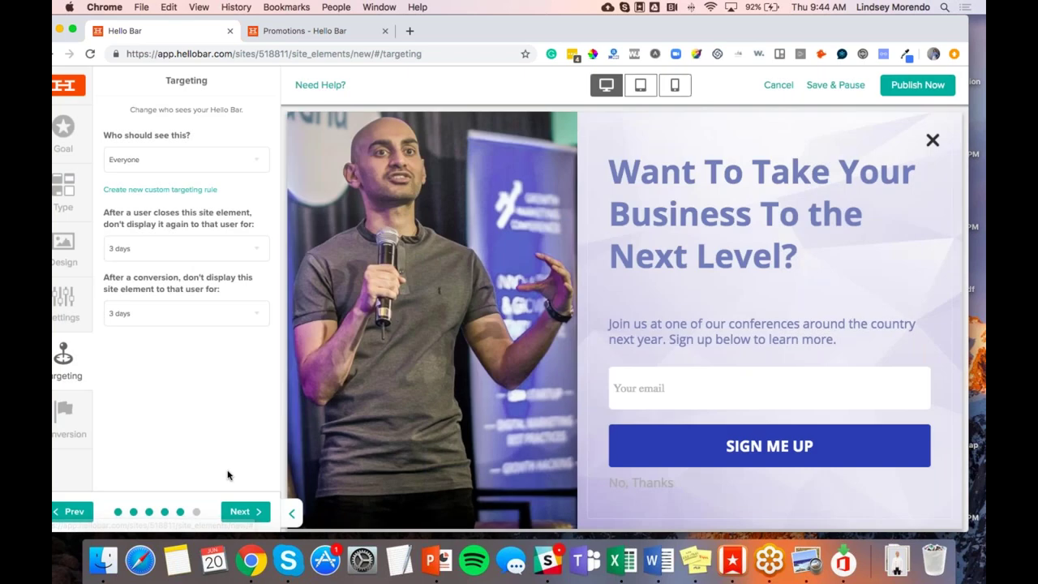
Step: Continue to the conversion stage, view all email integration tools, and create the My Contacts list without choosing any of them
left_click(239, 512)
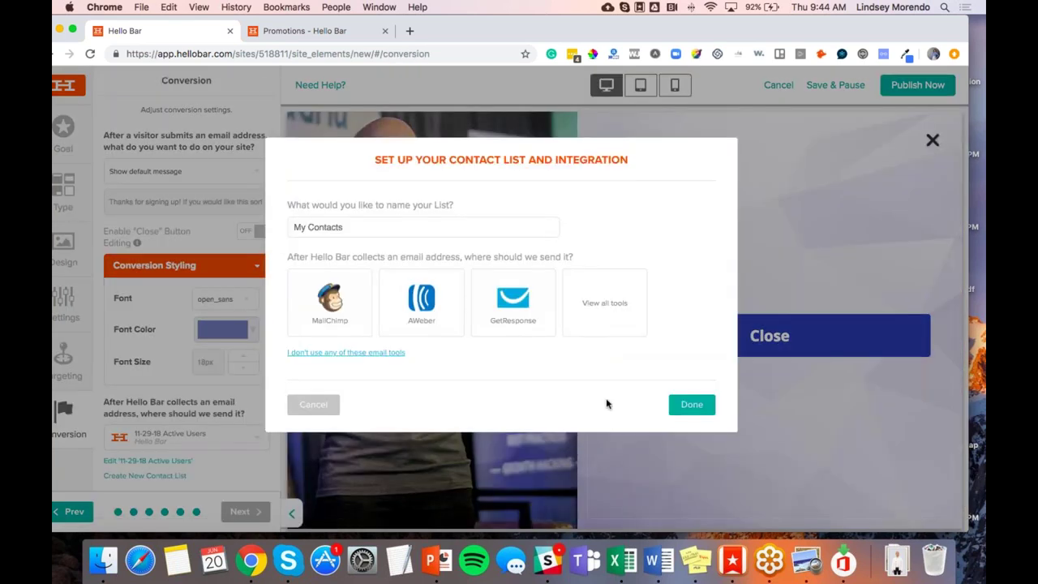
left_click(605, 329)
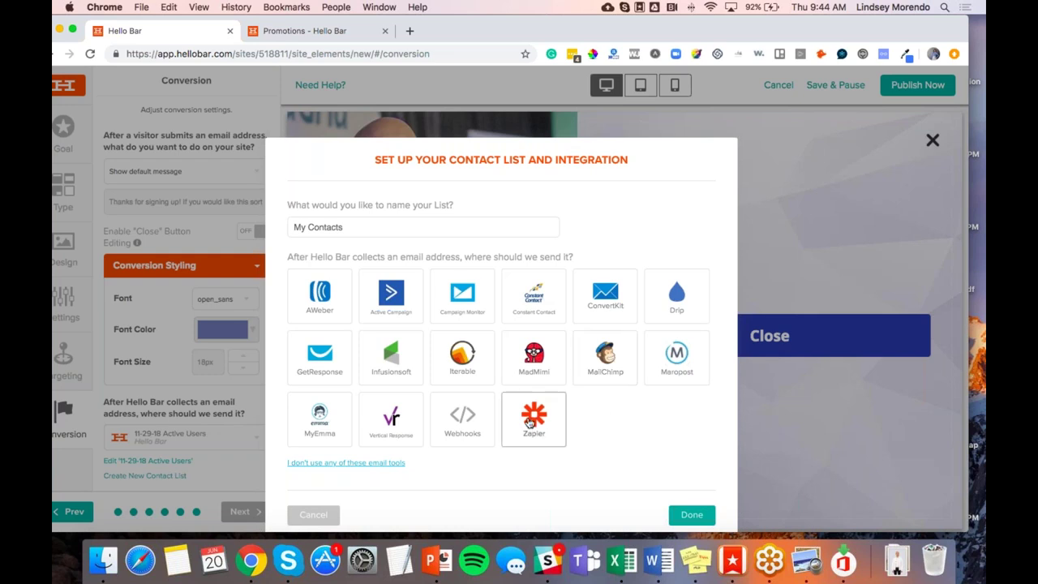
left_click(690, 514)
left_click(806, 559)
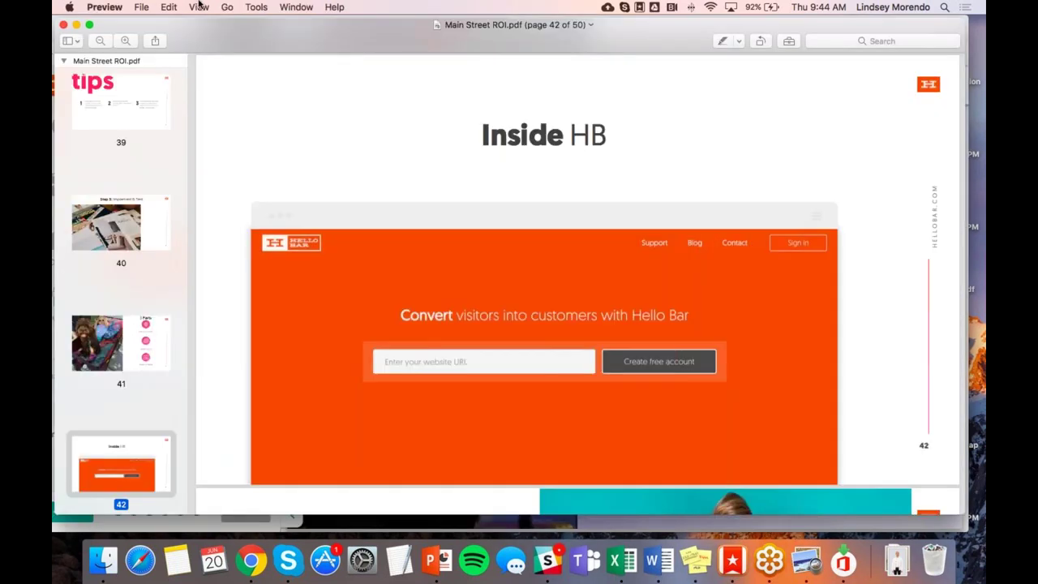
left_click(199, 7)
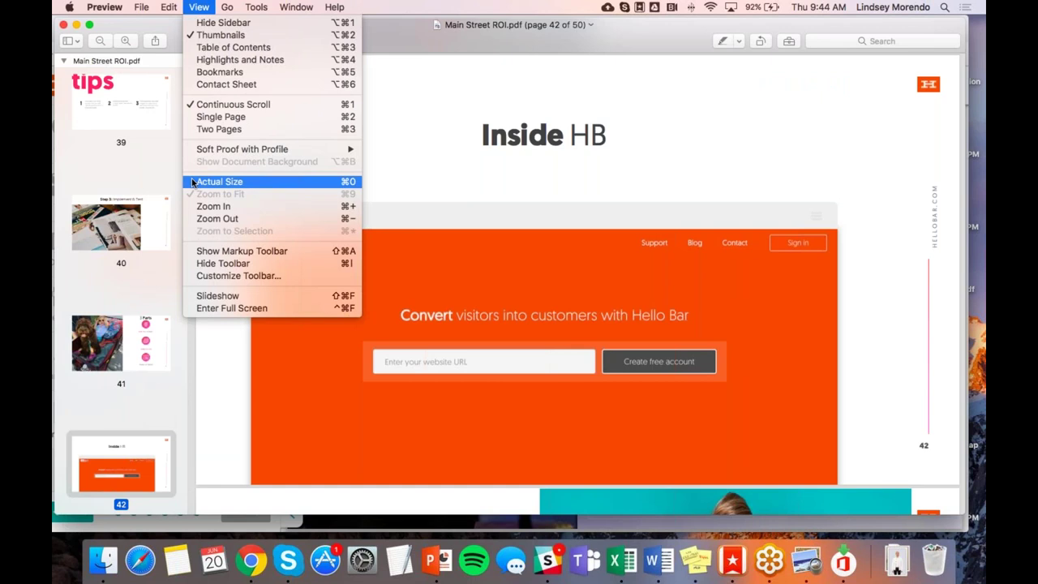
left_click(251, 559)
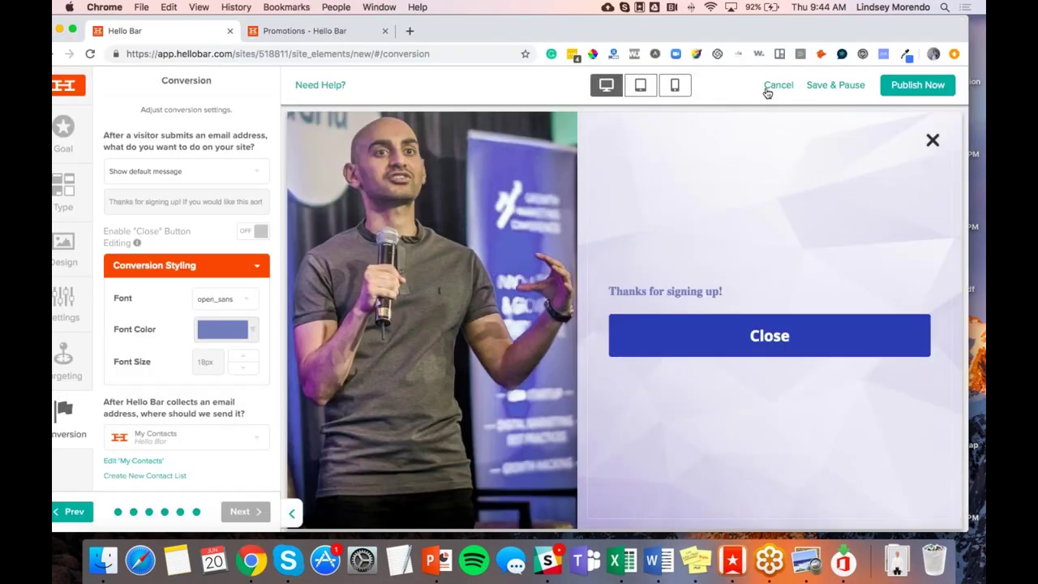
Step: Discard the new popup and return to the site's list of active popups
left_click(777, 86)
left_click(336, 275)
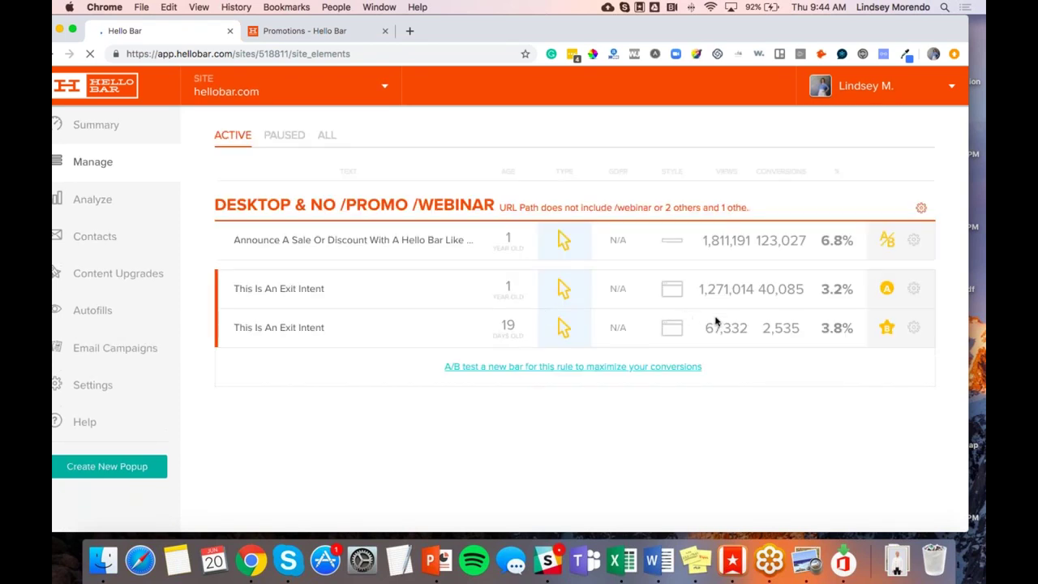
Step: Examine the edit, A/B test, pause and remove options of the two active exit-intent popup variants
left_click(912, 290)
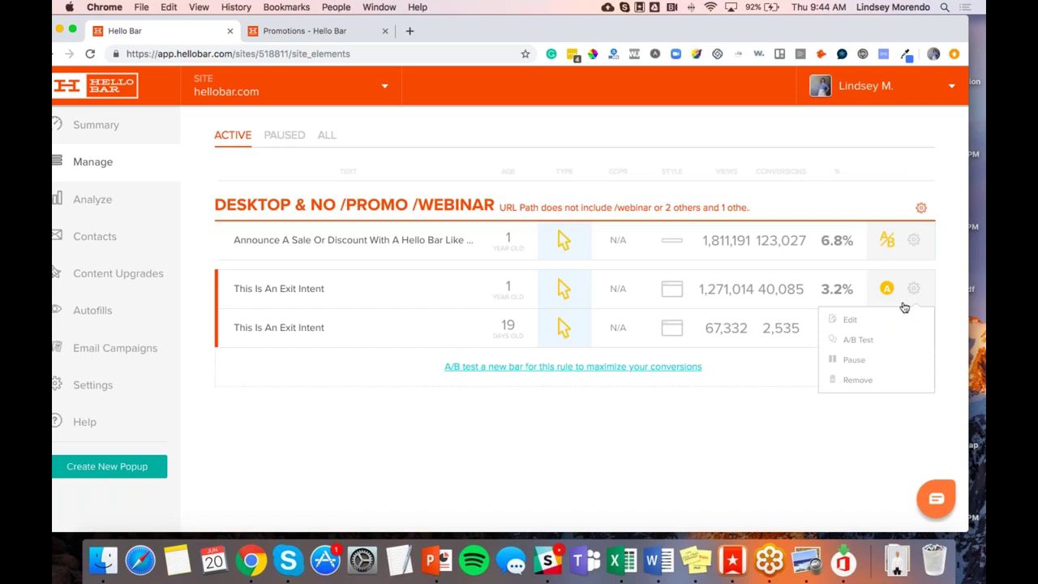
left_click(864, 344)
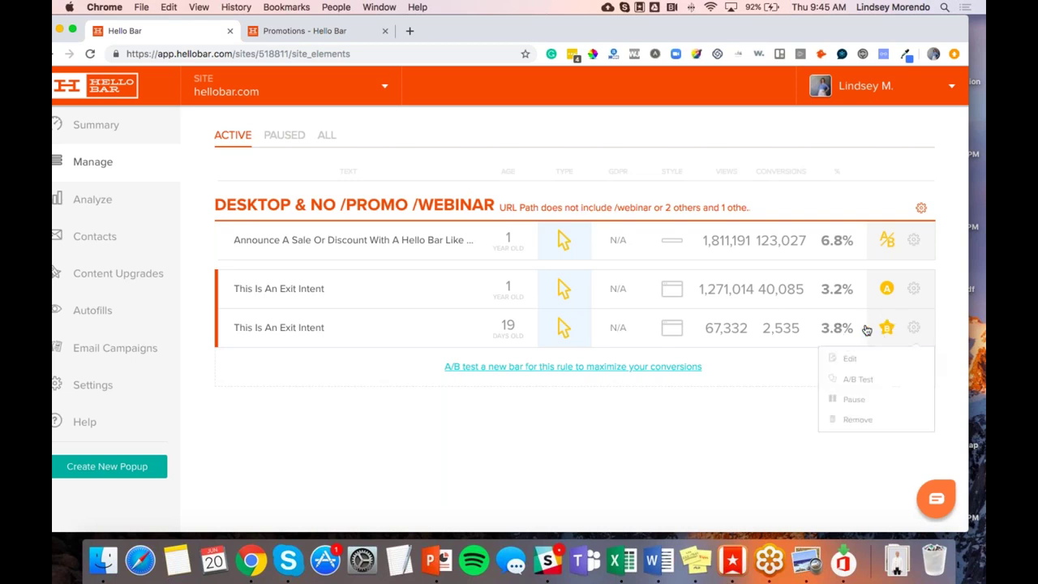
mouse_move(910, 295)
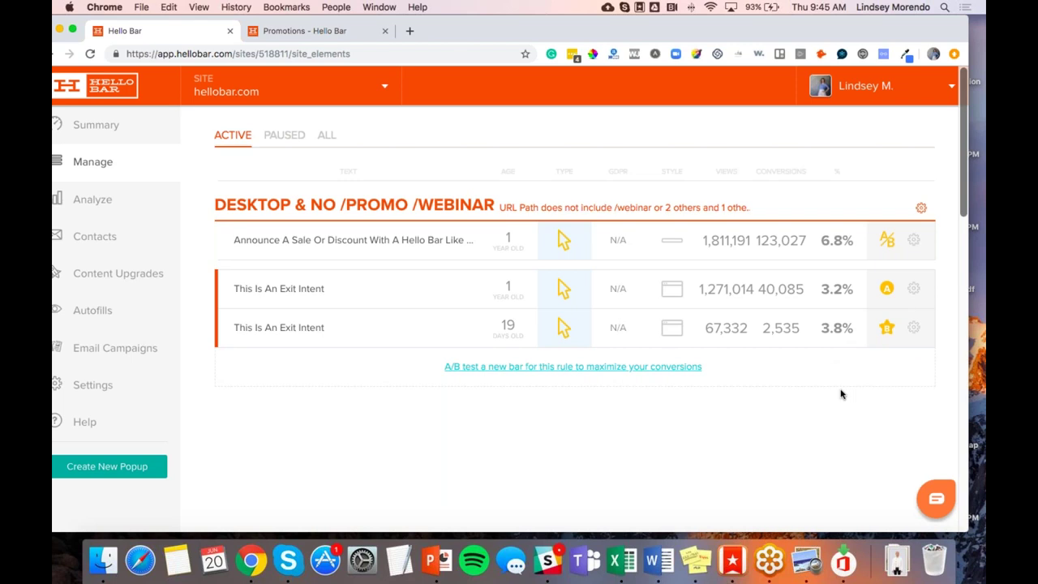
Step: Switch to Main Street ROI.pdf in Preview, show it full screen, and advance the slides from page 42 to page 45
left_click(810, 568)
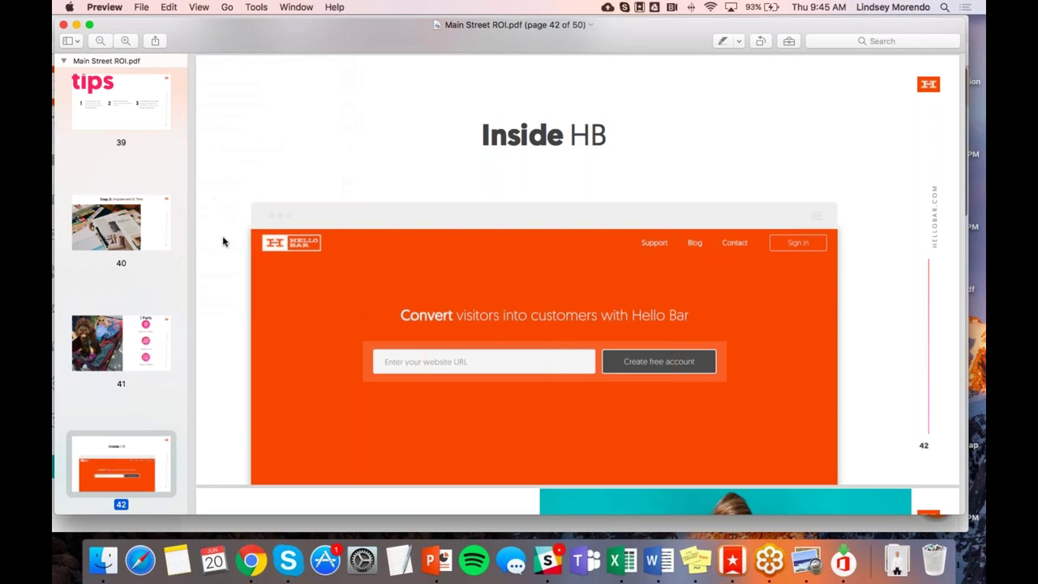
left_click(169, 7)
mouse_move(199, 7)
left_click(208, 308)
key("Right")
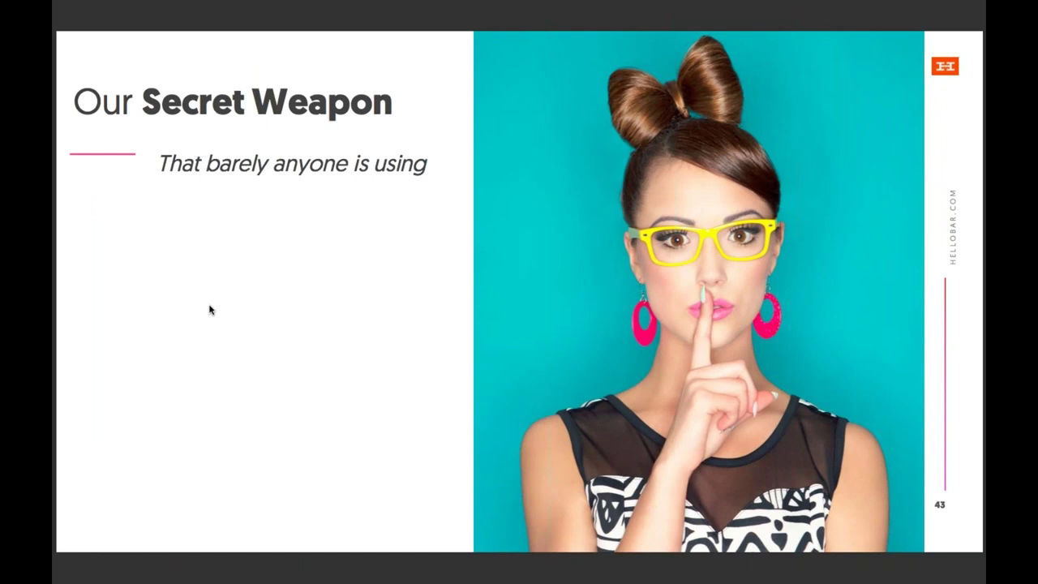
key("Right")
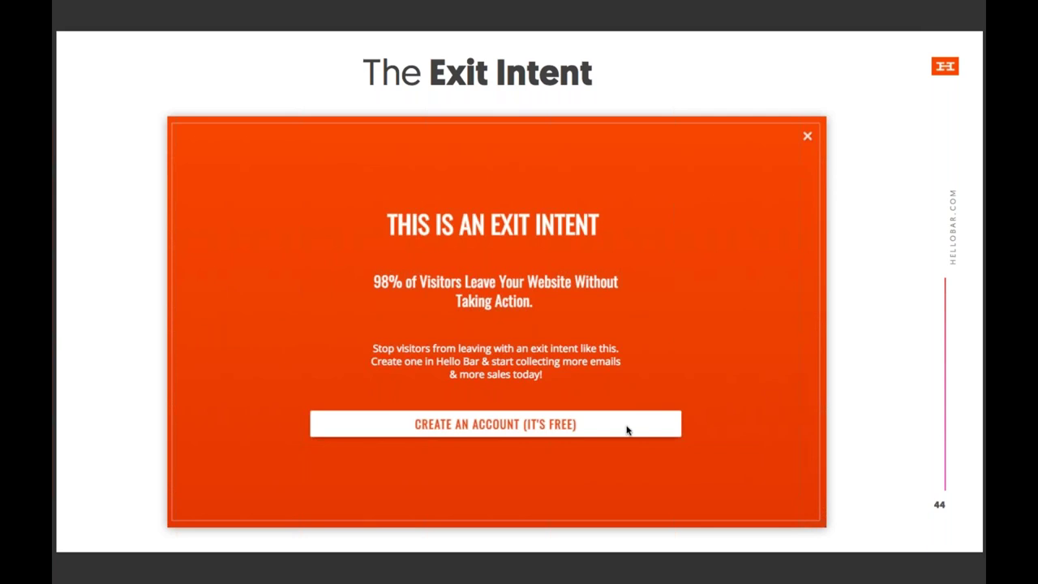
key("Right")
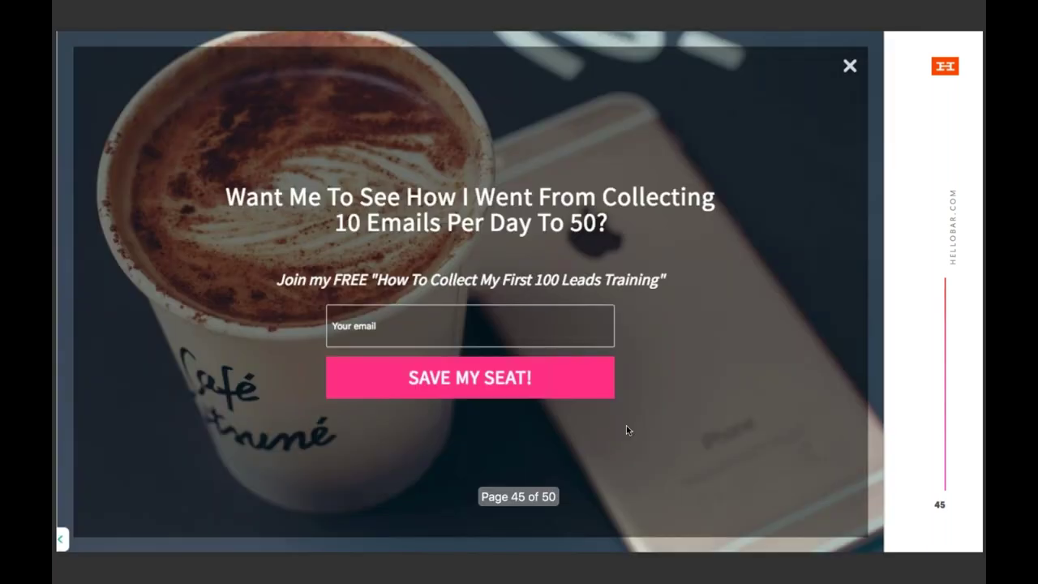